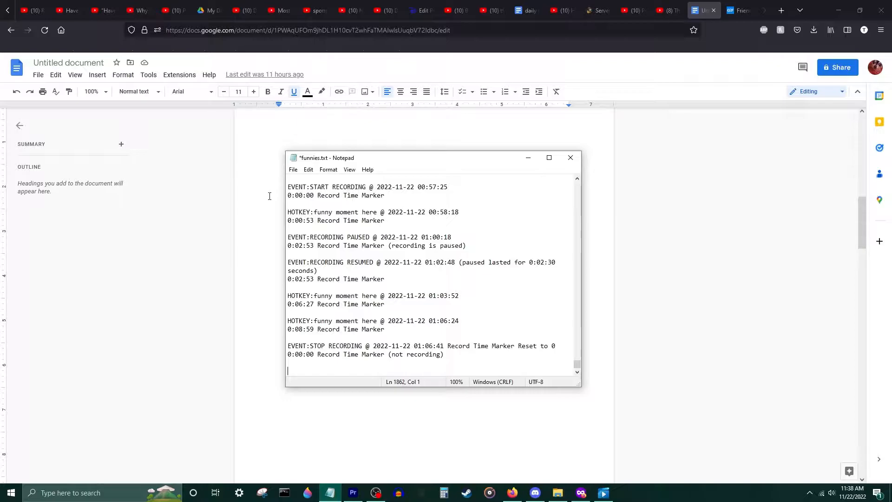
Go through the start, stop, pause, resume and hotkey entries in funnies.txt and save the file.
drag(309, 187, 365, 186)
drag(310, 345, 361, 346)
drag(310, 237, 370, 237)
drag(462, 262, 377, 270)
drag(314, 295, 373, 295)
key(ctrl+s)
Highlight the clock time and the record time marker of the first funny moment entry in funnies.txt.
click(431, 212)
drag(447, 212, 493, 219)
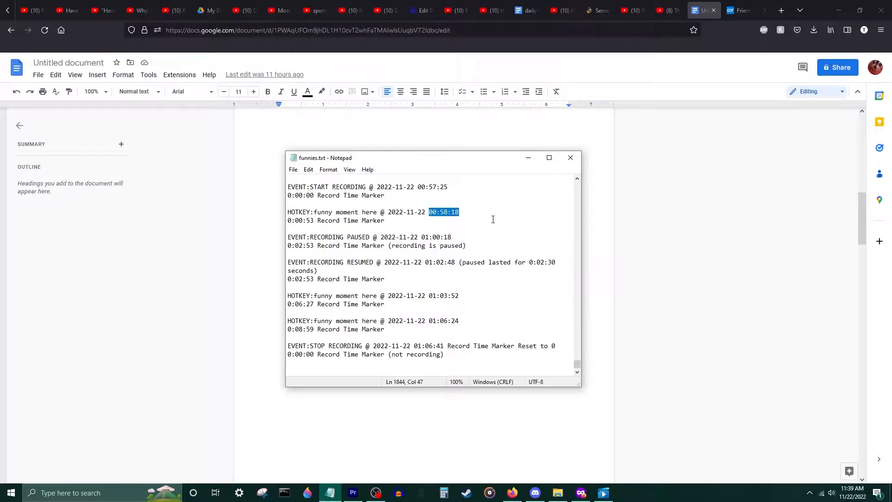
drag(287, 220, 315, 220)
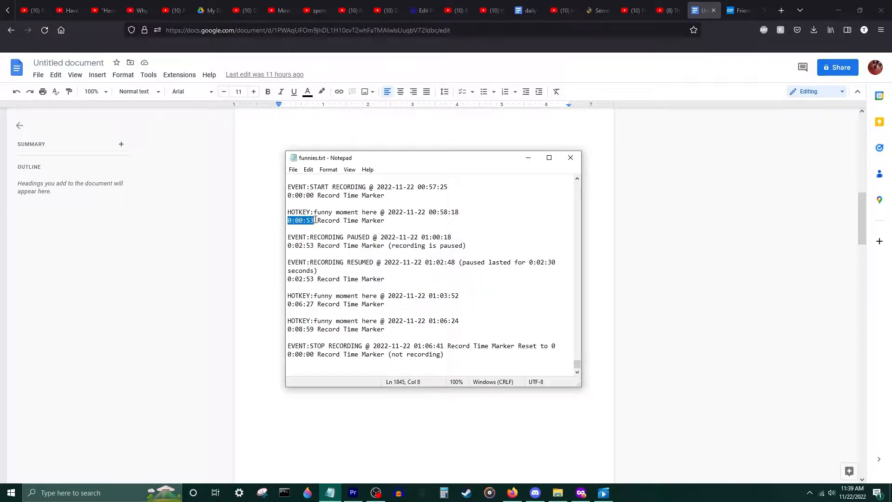
Switch to File Explorer and examine the newest recordings in the Videos folder.
key(alt+Tab)
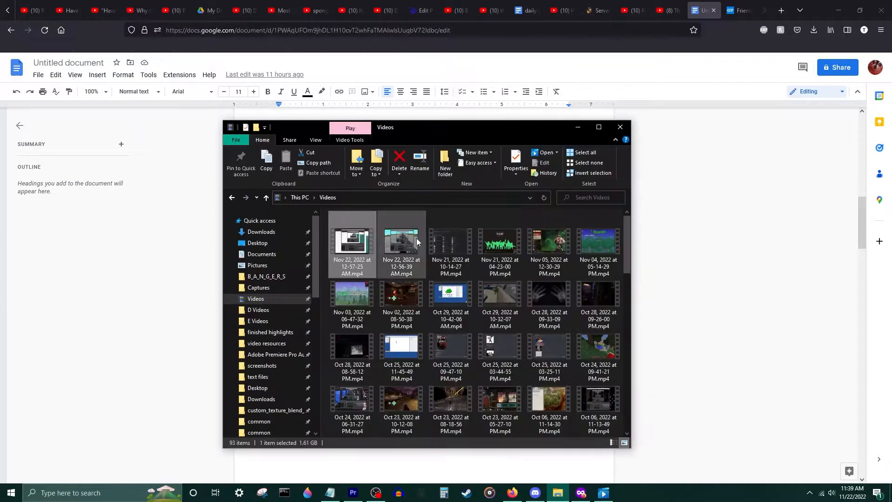
click(324, 287)
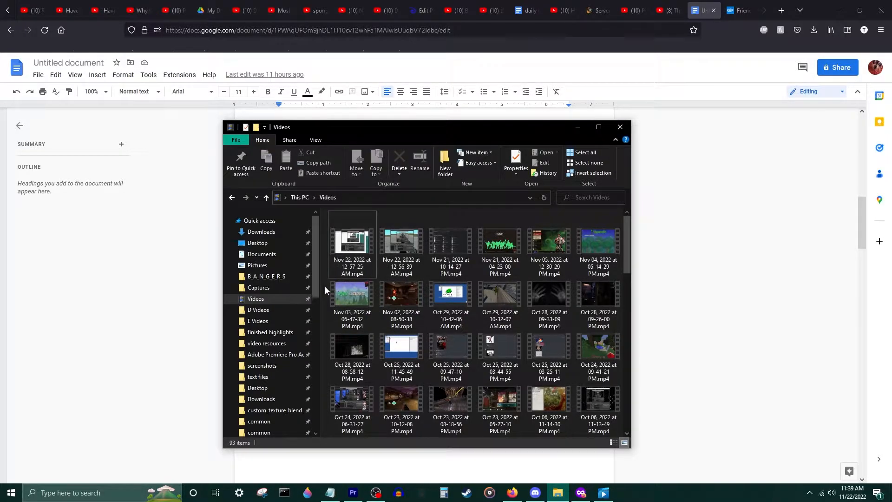
click(361, 274)
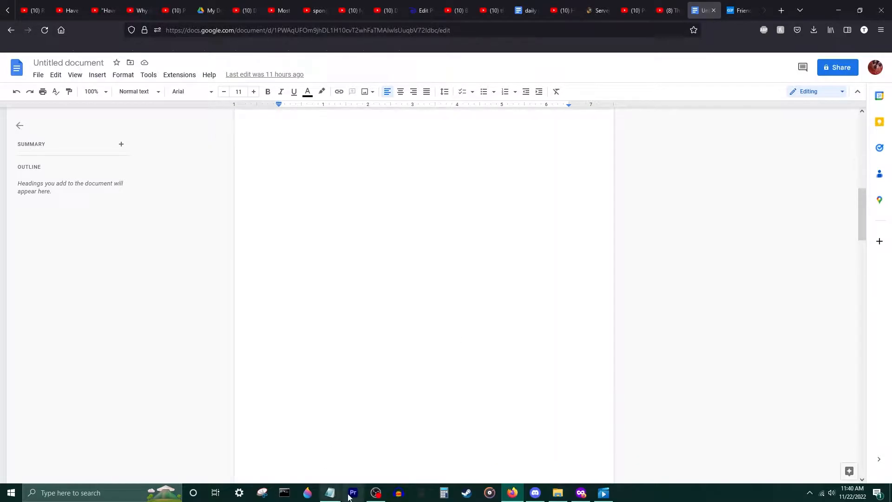
Switch to Premiere Pro and open the recent project triplealthighlights.
click(351, 492)
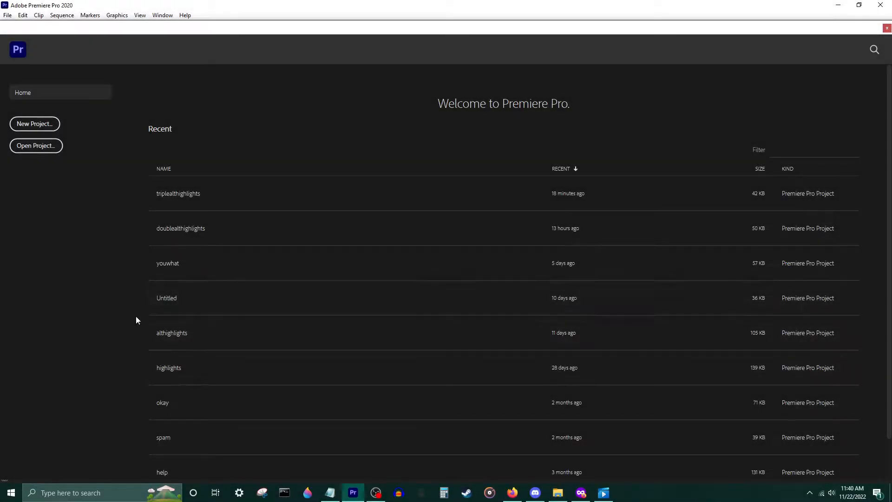
click(181, 201)
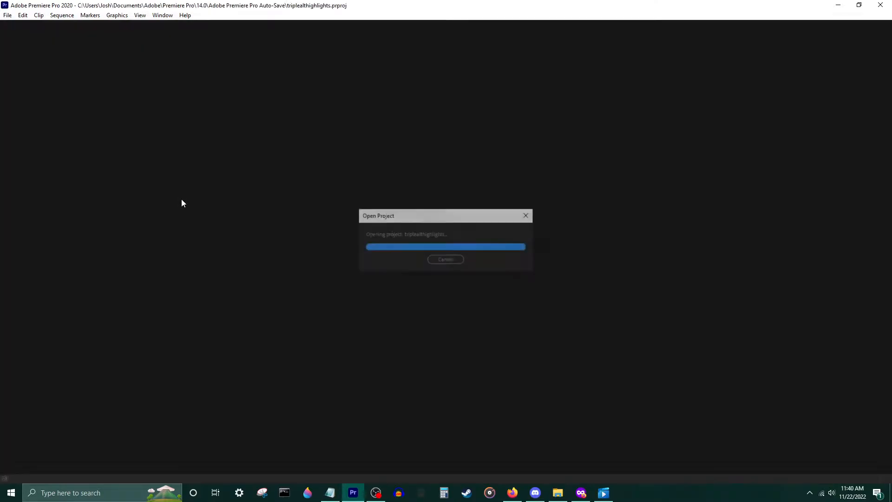
Import the recording Nov 22, 2022 at 12-57-25 AM.mp4 from the Videos folder and create a sequence from it.
click(557, 494)
drag(352, 242, 82, 355)
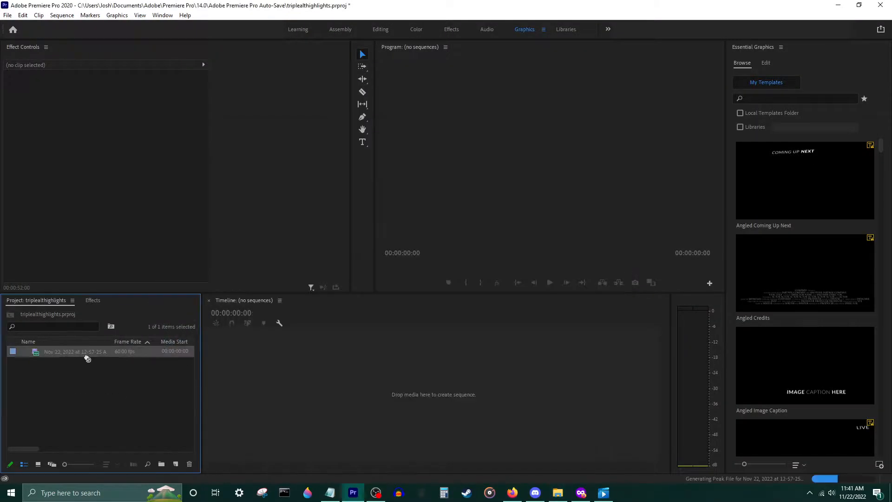
drag(317, 380, 319, 382)
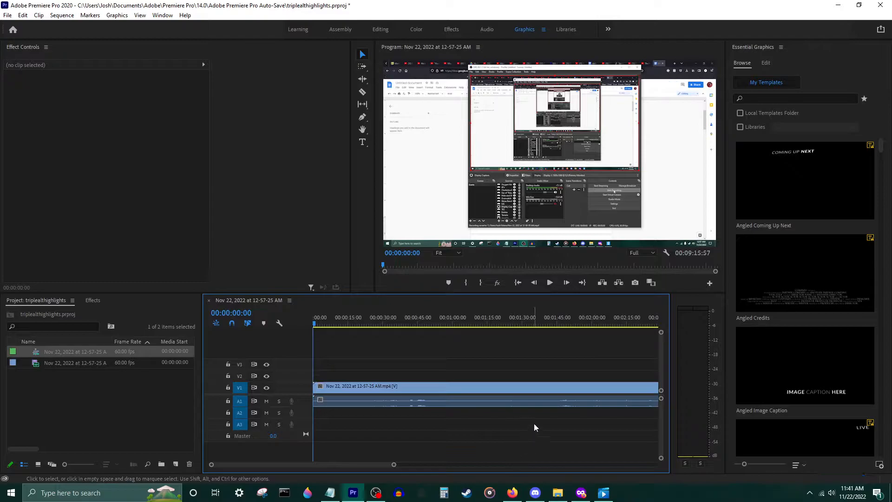
Split the recording at several arbitrary points along the timeline with the Razor tool and select the resulting pieces.
scroll(532, 423, down, 4)
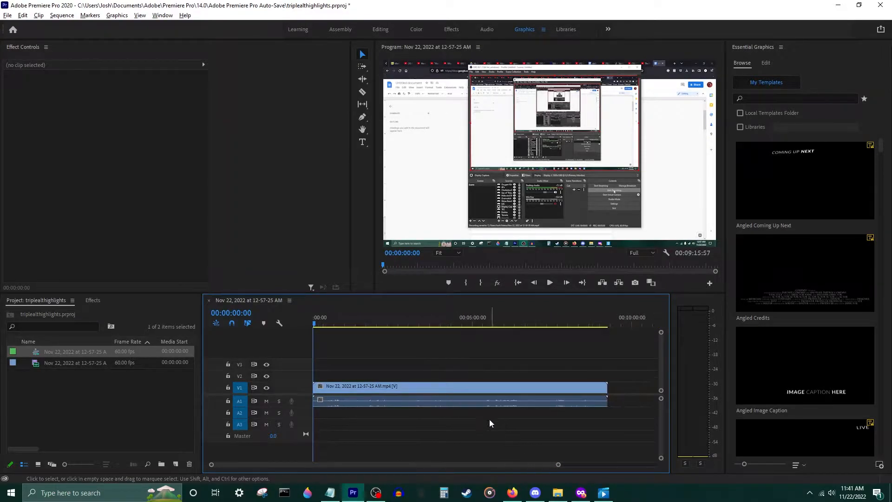
click(363, 94)
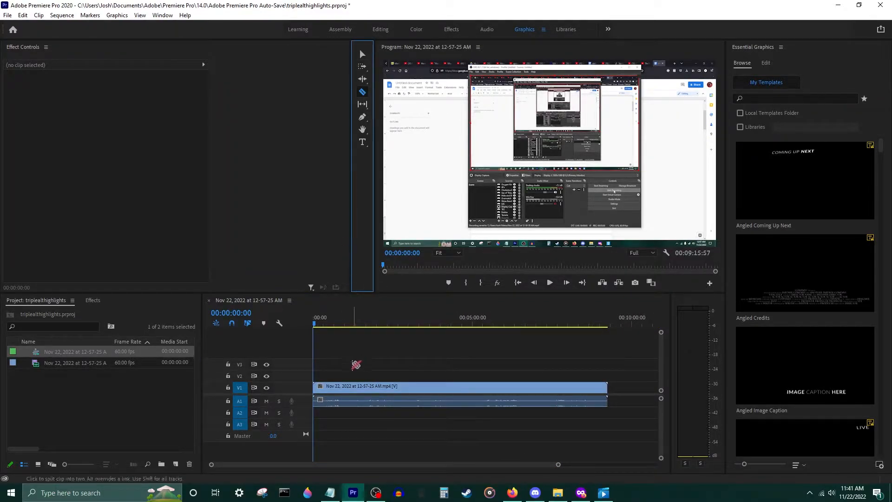
click(337, 388)
click(370, 388)
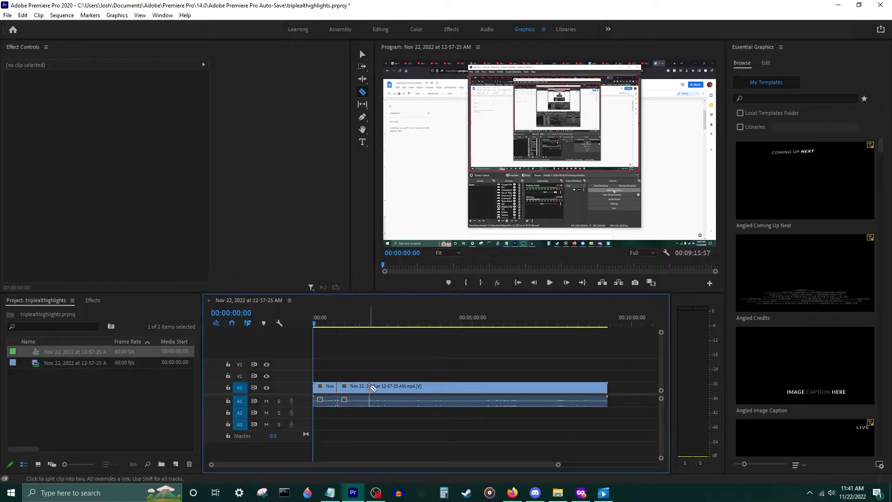
click(417, 388)
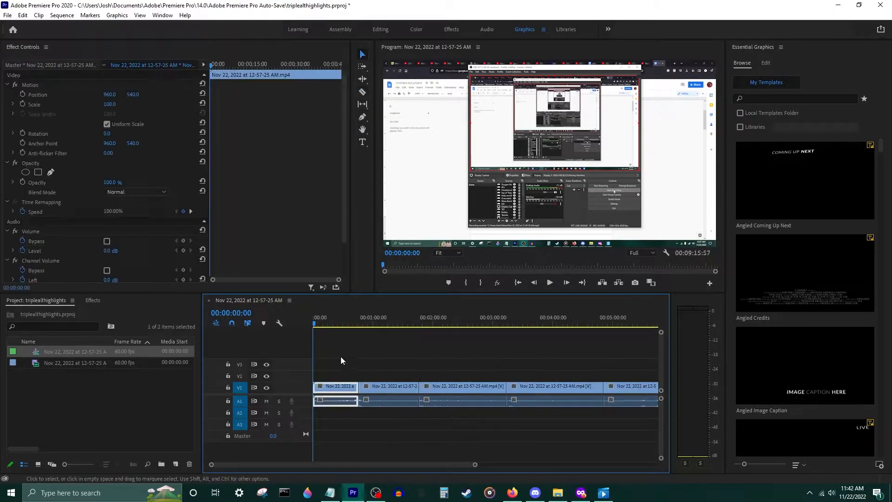
click(392, 389)
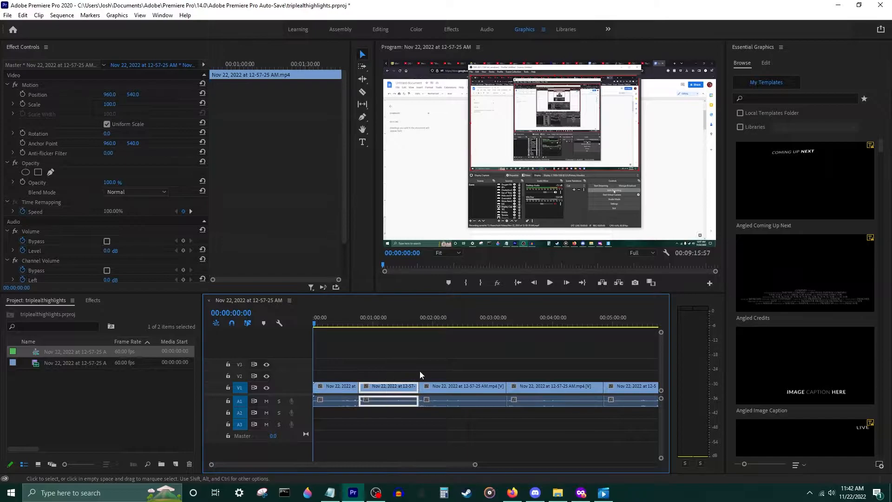
click(432, 388)
drag(333, 371, 454, 394)
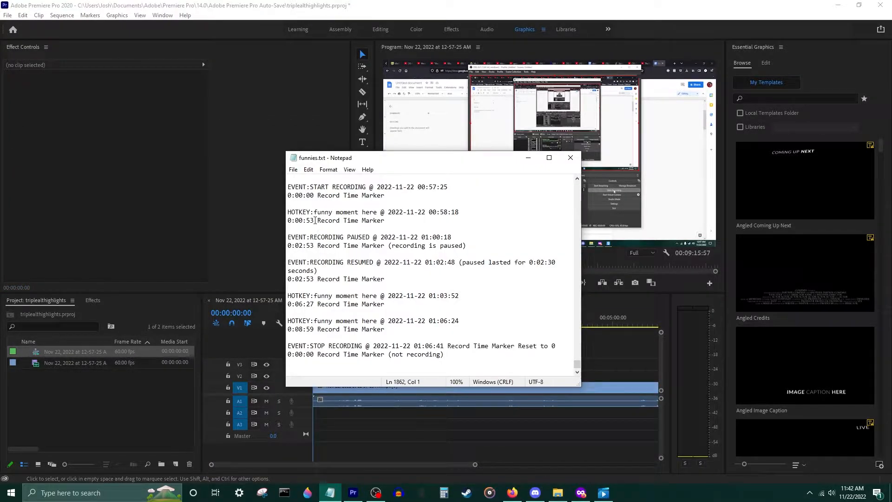
Copy the first funny moment's record time 0:00:53 from funnies.txt and move the playhead to 00:00:53:00.
drag(309, 221, 285, 222)
key(ctrl+c)
click(241, 313)
key(ctrl+v)
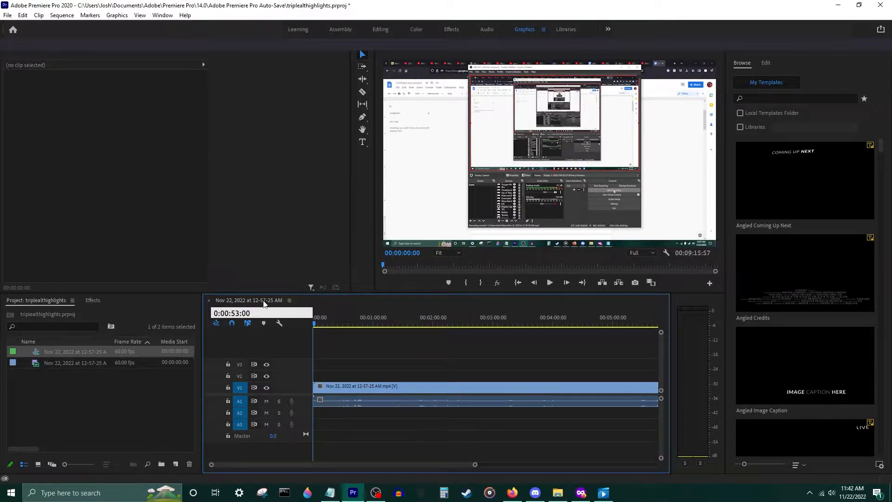
key(Return)
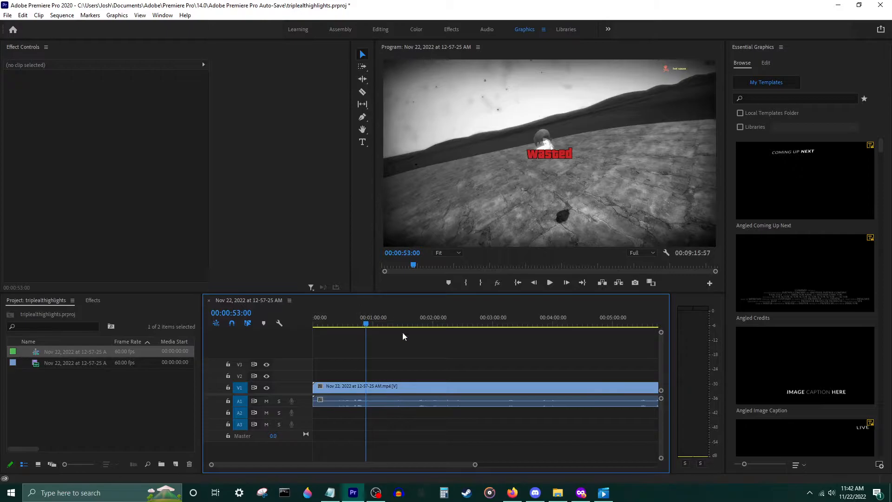
Split the recording at the 00:00:53:00 playhead position with the Razor tool.
key(c)
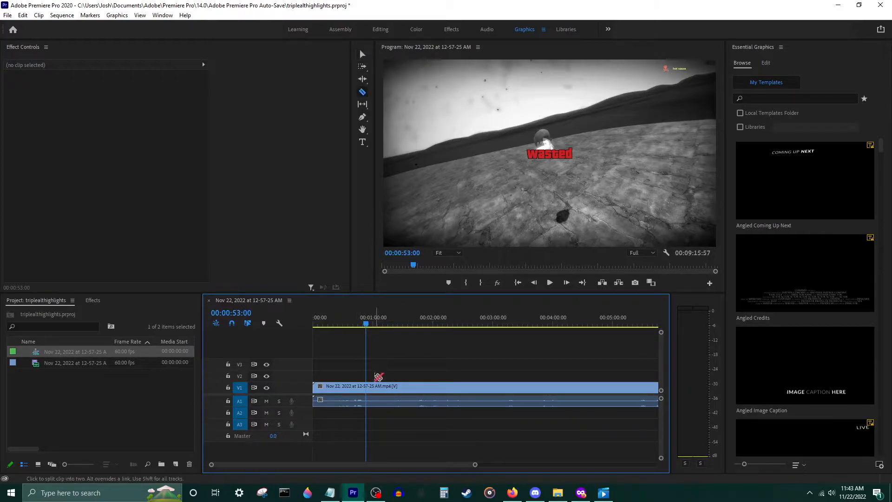
click(367, 387)
key(v)
click(367, 324)
Move the playhead to the second funny moment's record time 0:06:27 from funnies.txt and split the recording there.
click(330, 492)
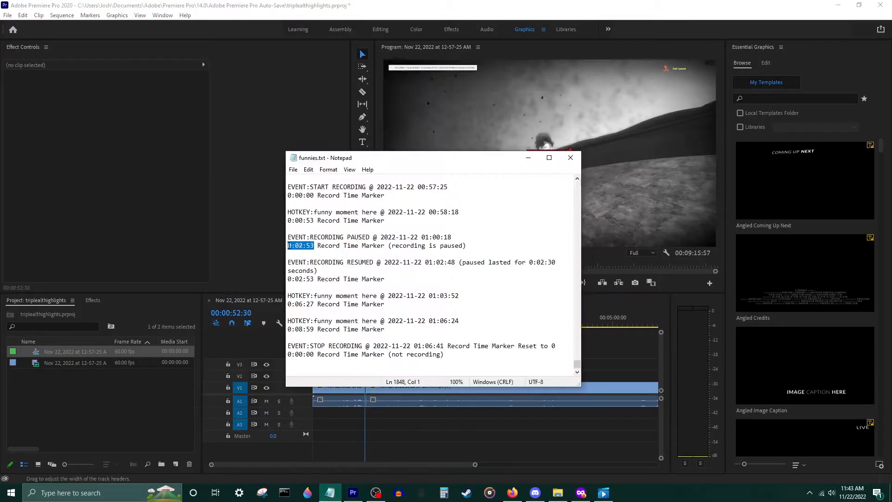
drag(314, 304, 287, 305)
click(241, 312)
key(Return)
click(247, 313)
key(ctrl+v)
text(:00)
key(Return)
key(c)
click(486, 390)
Move the playhead to the third funny moment's record time 0:08:59 from funnies.txt and split the recording there.
key(alt+Tab)
drag(315, 329, 287, 328)
click(230, 312)
drag(231, 312, 243, 312)
key(ctrl+v)
key(Return)
click(637, 388)
click(330, 492)
click(330, 492)
Jump the playhead back and forth between the cuts to check each marked moment.
scroll(433, 423, down, 5)
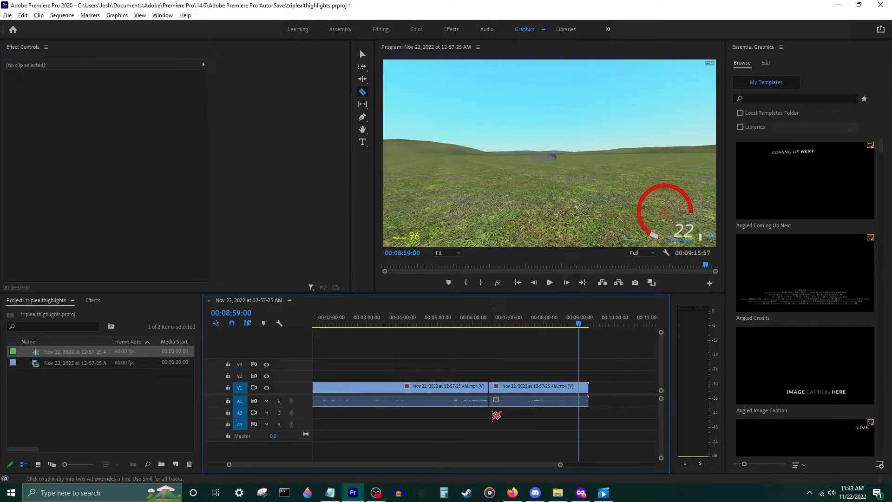
scroll(433, 424, up, 2)
key(v)
key(Up)
key(Up)
key(Down)
key(Down)
key(Up)
key(Up)
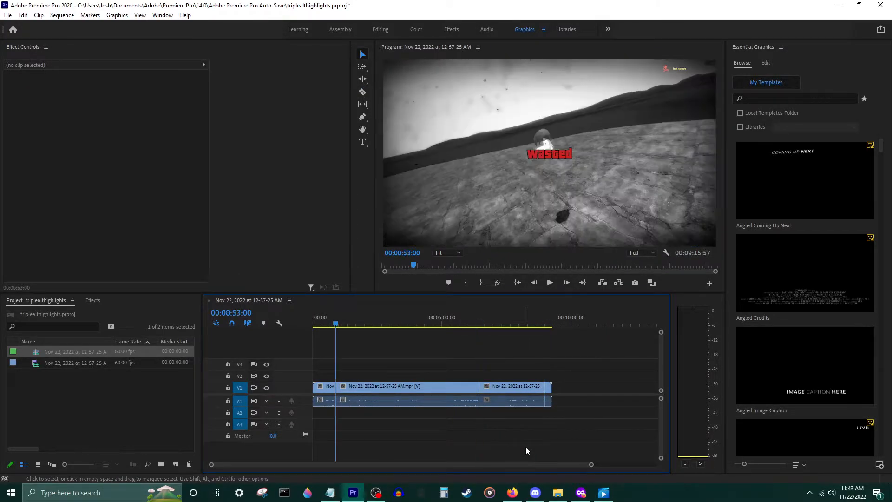
key(Up)
key(Down)
key(Down)
key(Down)
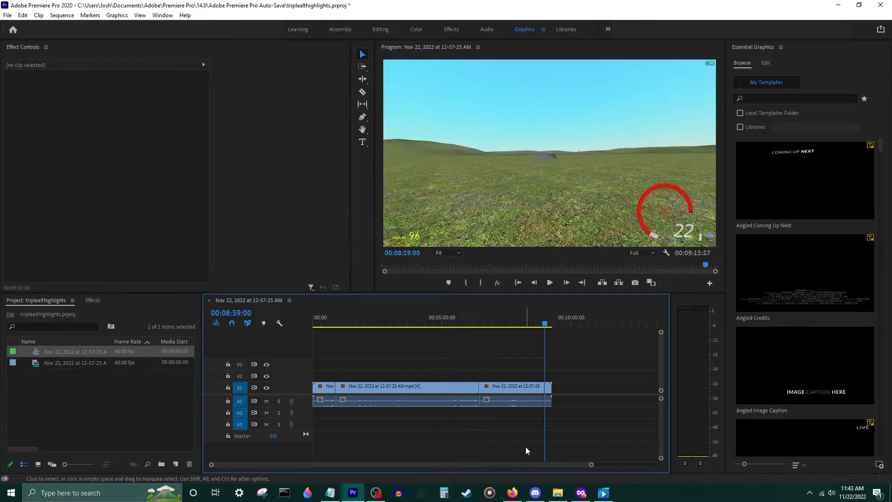
key(Up)
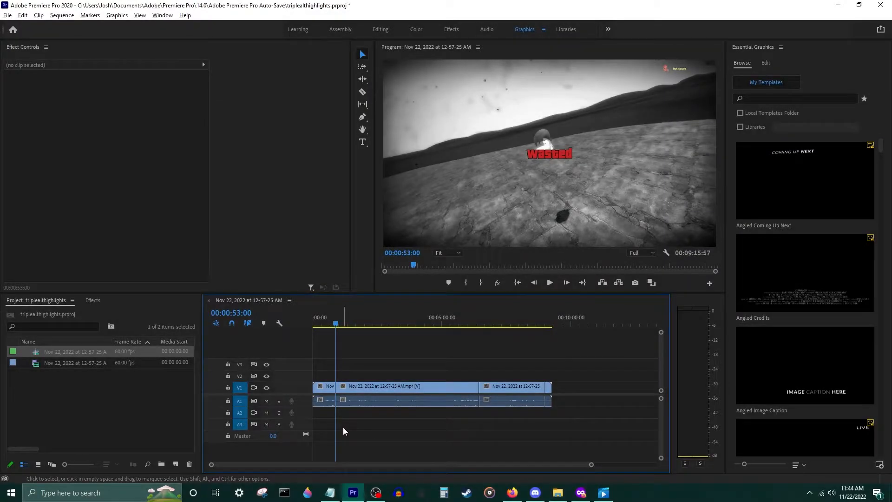
Play the footage leading up to the 53-second cut from about 00:00:40:18 with the first audio track enlarged.
key(minus)
key(minus)
key(minus)
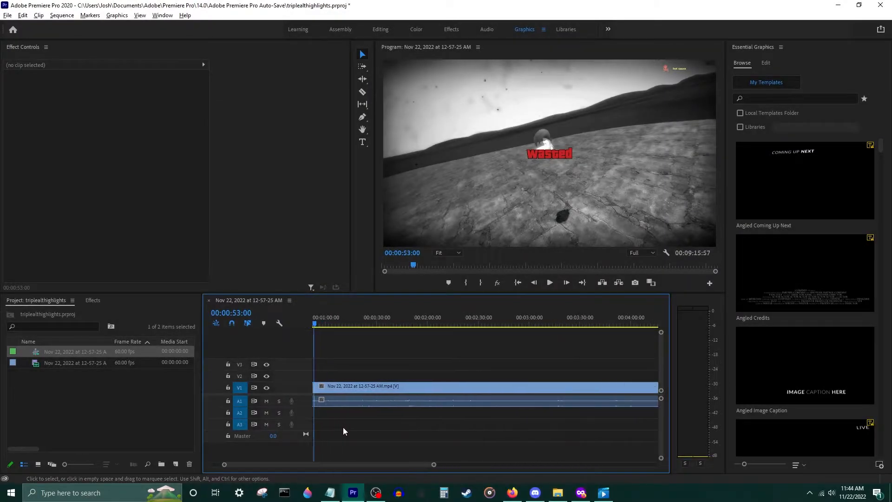
key(equal)
key(equal)
key(equal)
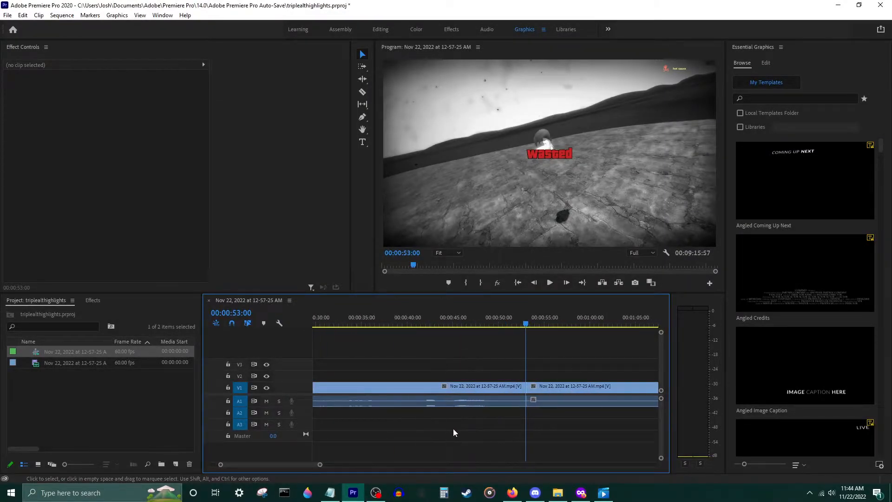
key(alt)
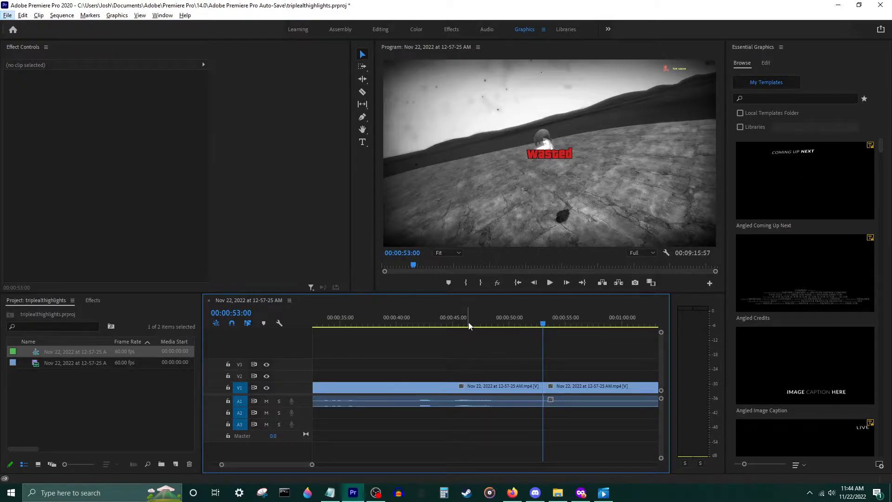
drag(410, 316, 399, 318)
drag(306, 406, 303, 431)
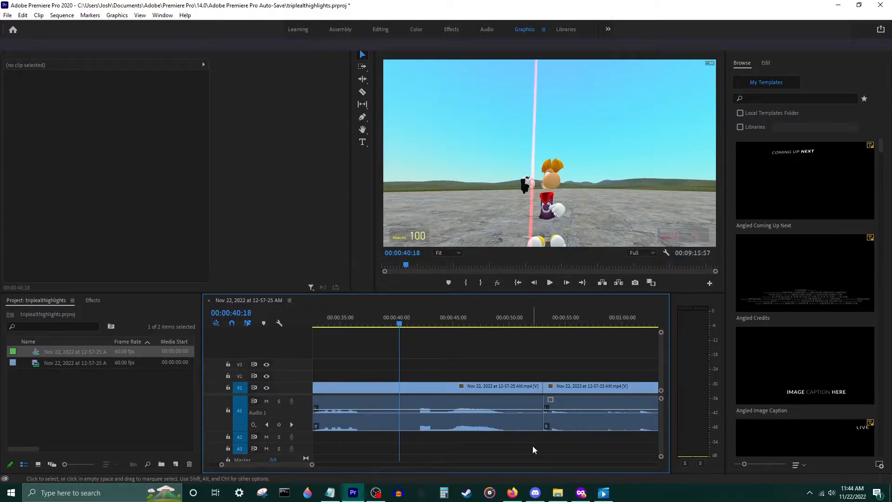
key(space)
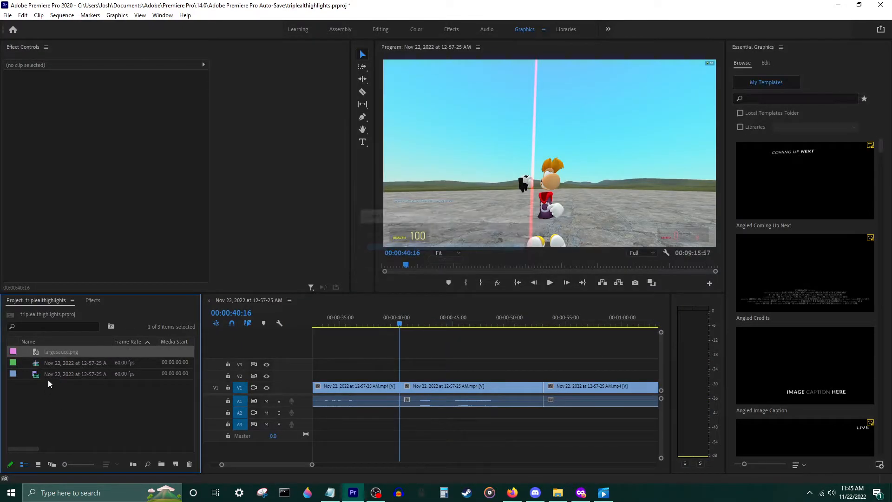
Place largesauce.png above the recording at the cut near 00:00:40:16.
drag(60, 353, 408, 366)
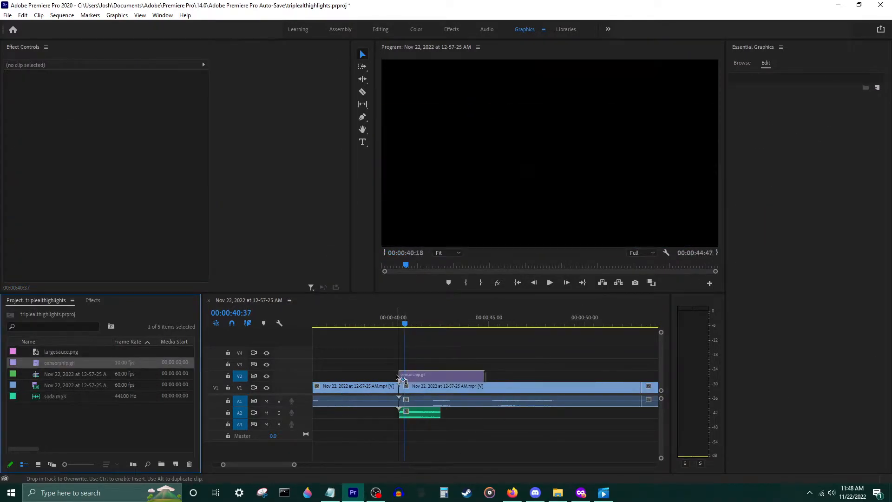
Scale the censorship.gif overlay to about 654% and position it over the character at about 976, 789.
click(552, 157)
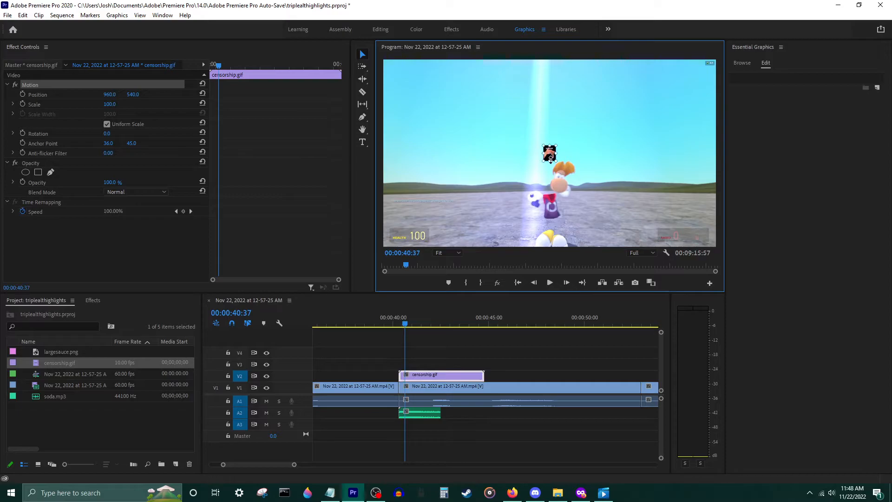
drag(558, 162, 556, 231)
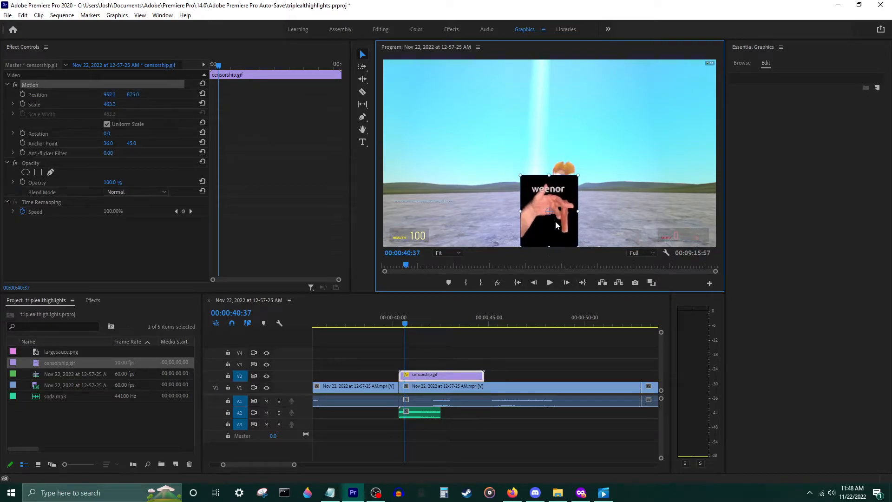
drag(576, 176, 591, 159)
drag(581, 197, 585, 182)
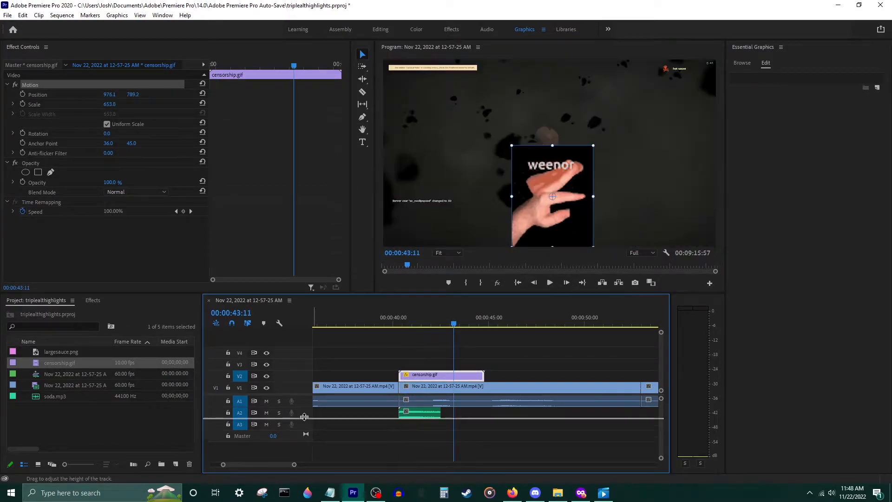
Enlarge the second audio track, lower the soda.mp3 level to about -17.6 dB and play from about 00:00:40:03.
drag(305, 417, 304, 439)
click(418, 425)
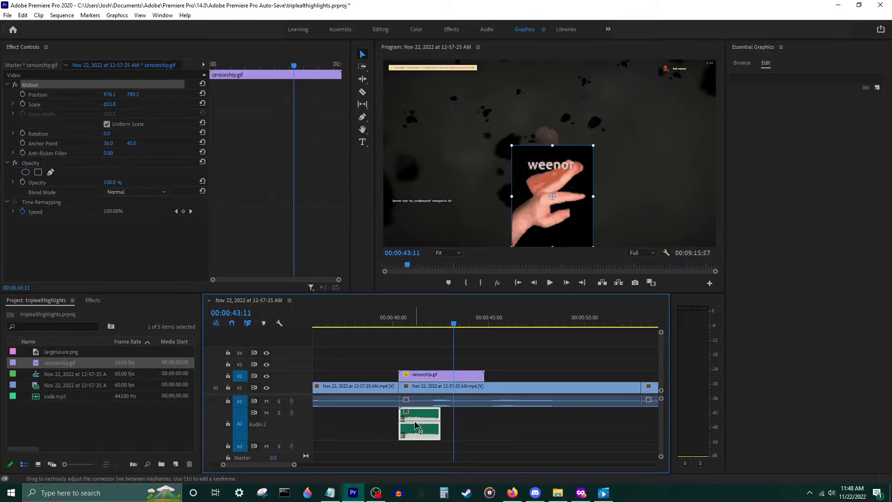
drag(417, 421, 417, 430)
click(395, 324)
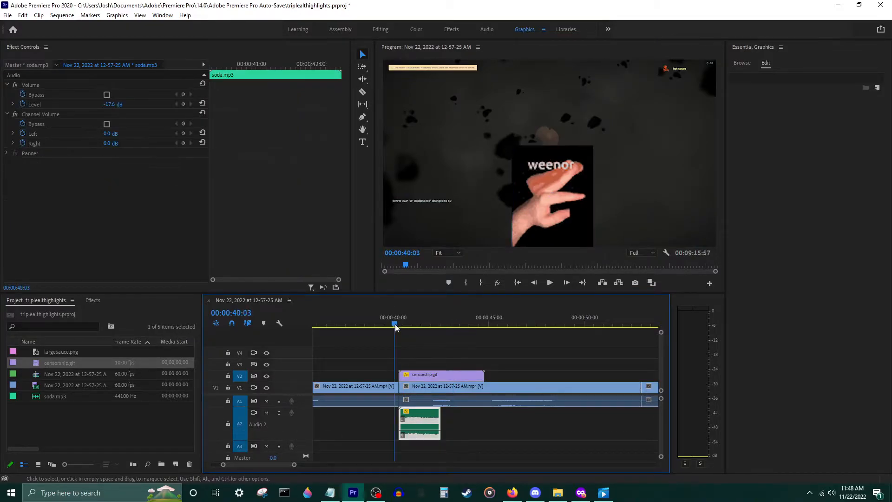
key(space)
Delete the censorship.gif overlay and the soda.mp3 clip from the timeline.
click(462, 345)
click(453, 374)
shift+click(439, 431)
key(Delete)
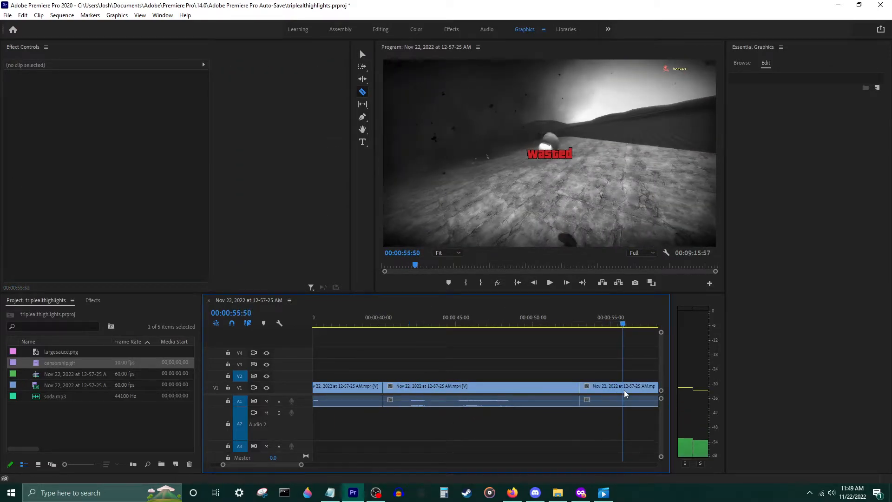
Split the recording at 00:00:55:55, select the two clips before the cut and clear the selection.
key(space)
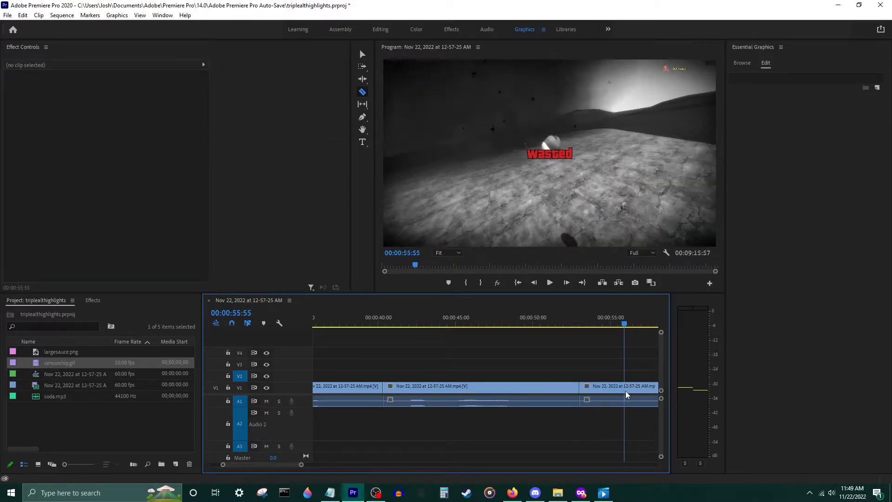
click(626, 396)
key(v)
drag(594, 363, 524, 395)
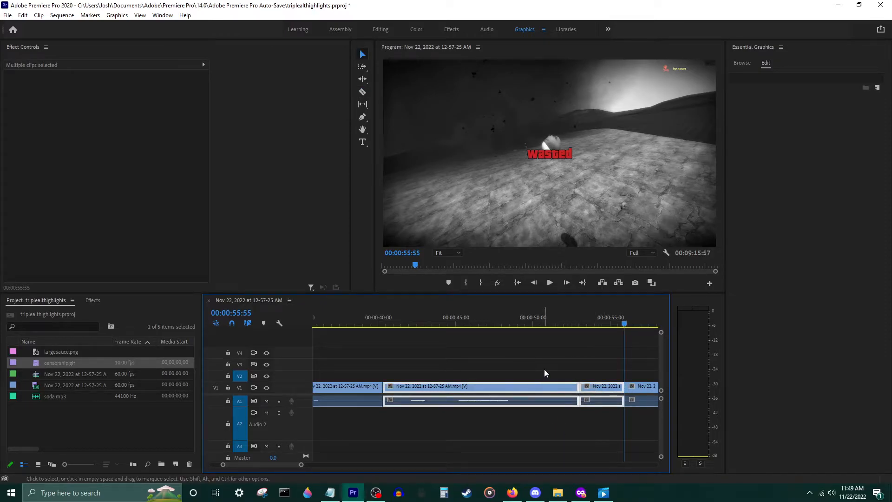
click(490, 378)
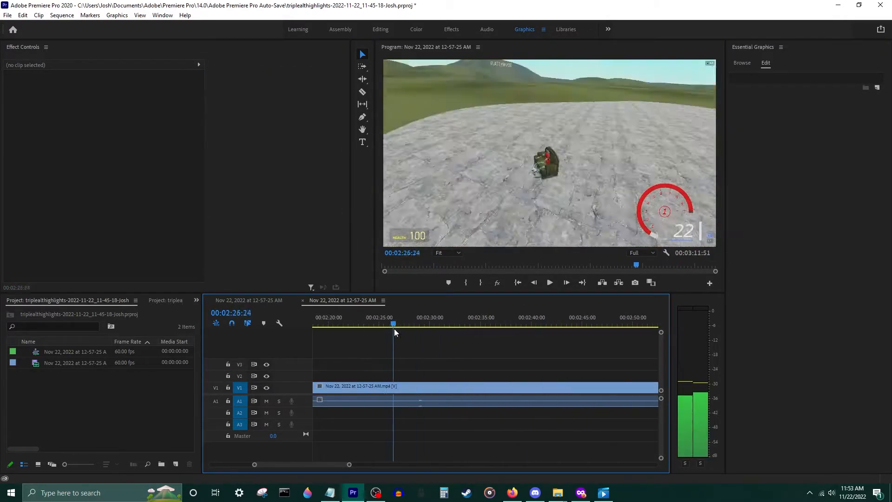
Copy the recording's file name and add it as the text title "Nov 22, 2022 at 12-57-25 AM.mp4" at the sequence start.
drag(393, 327, 358, 327)
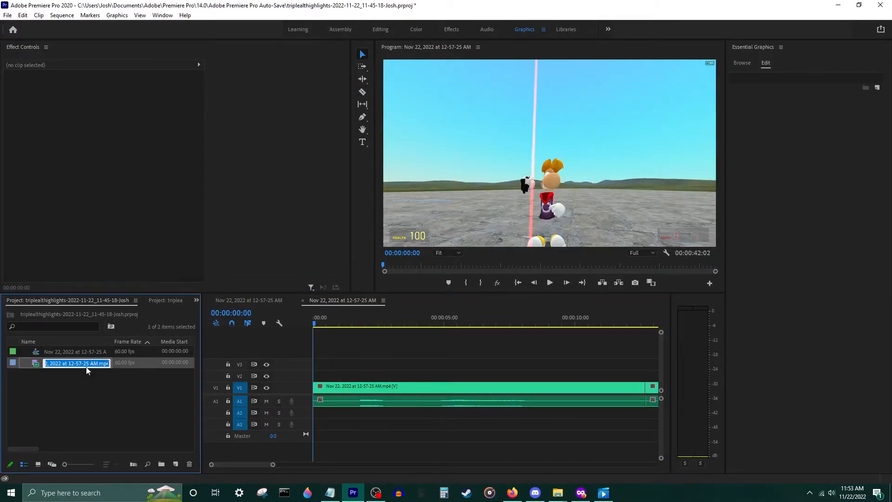
click(112, 381)
right_click(420, 197)
key(Escape)
key(t)
click(410, 112)
key(ctrl+v)
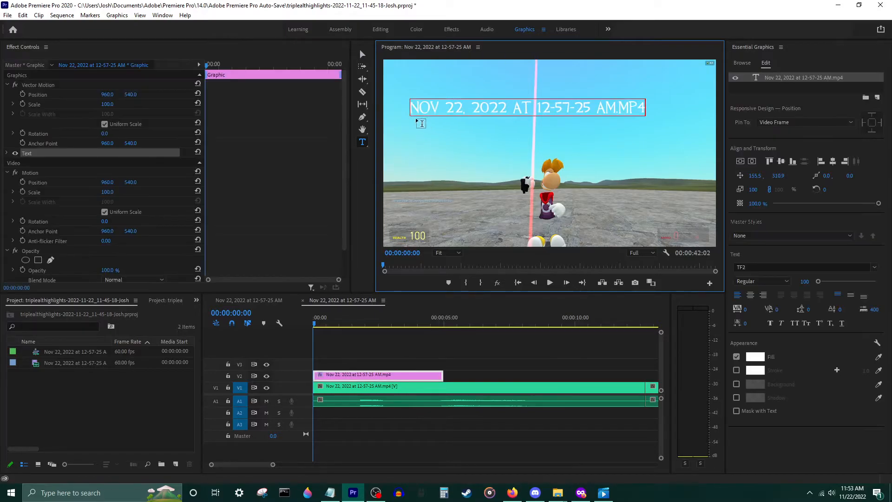
Move the file name title to the frame's upper-left corner and shorten its clip to about 0.3 seconds.
click(362, 55)
drag(446, 110, 431, 77)
click(454, 110)
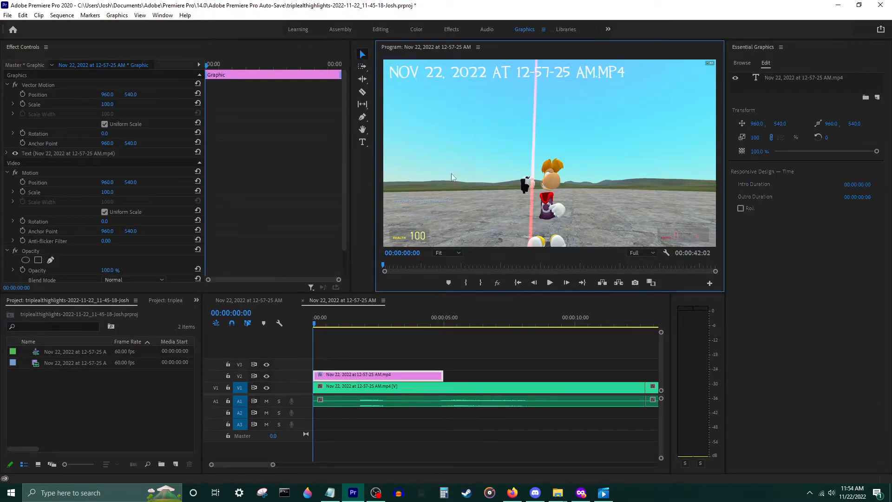
drag(442, 375, 320, 372)
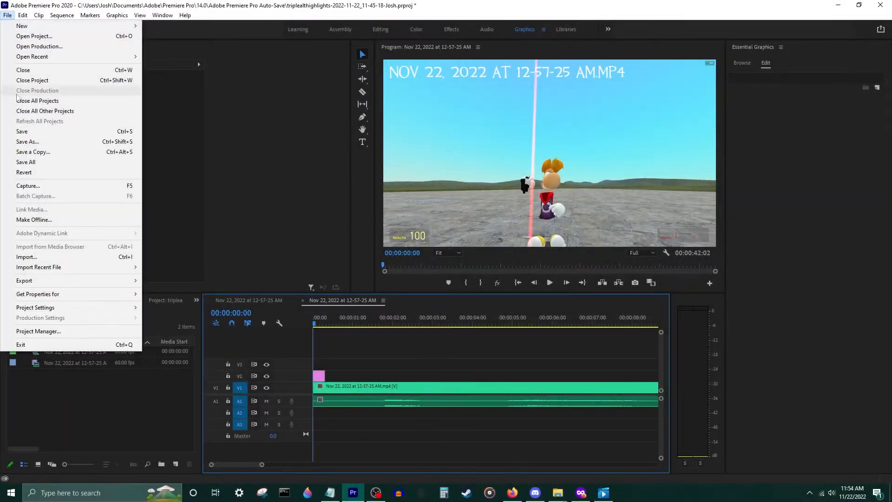
Export the sequence in H.264 as "Nov 22, 2022 at 12-57-25 AM high.mp4" and skim through the exported video.
mouse_move(48, 285)
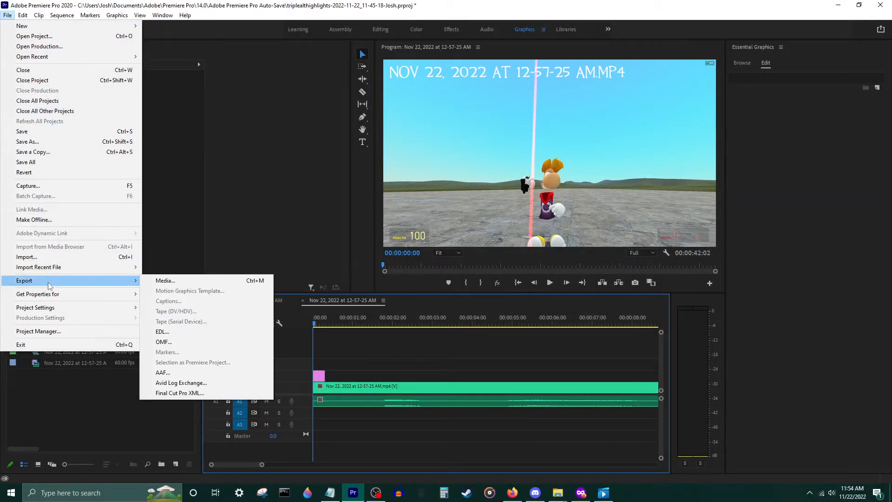
click(192, 281)
click(669, 172)
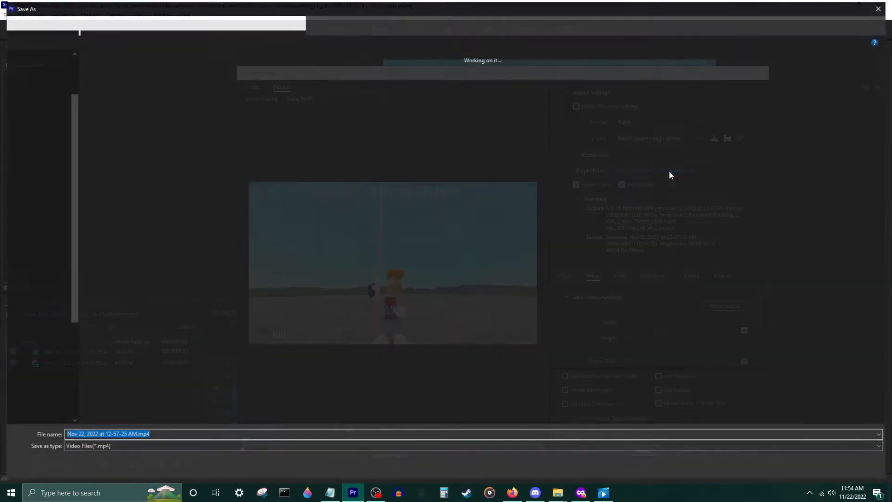
key(Return)
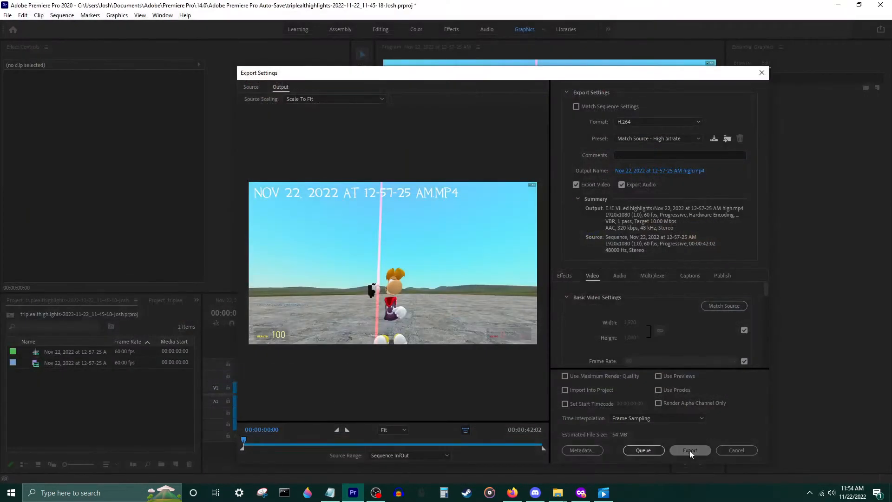
click(688, 451)
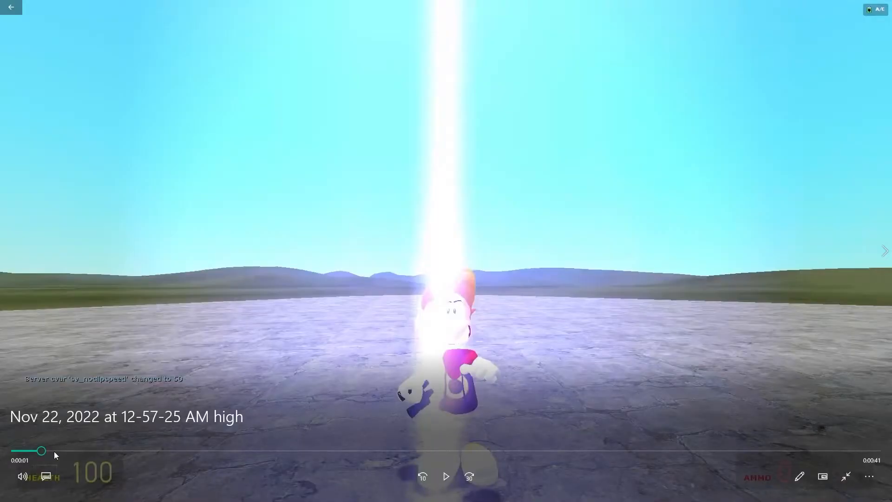
drag(54, 451, 606, 464)
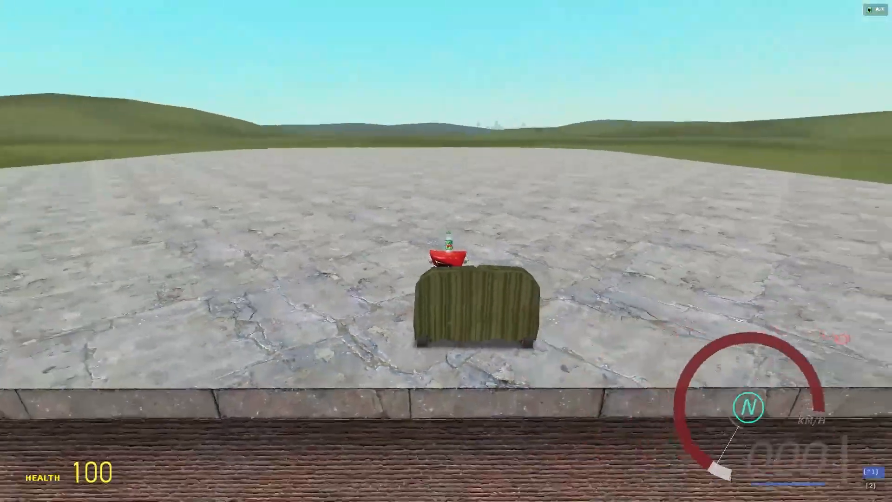
key(w)
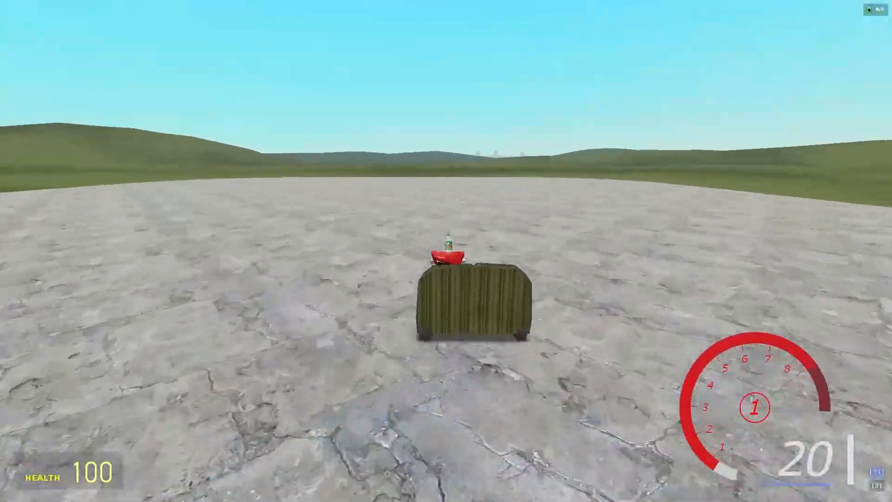